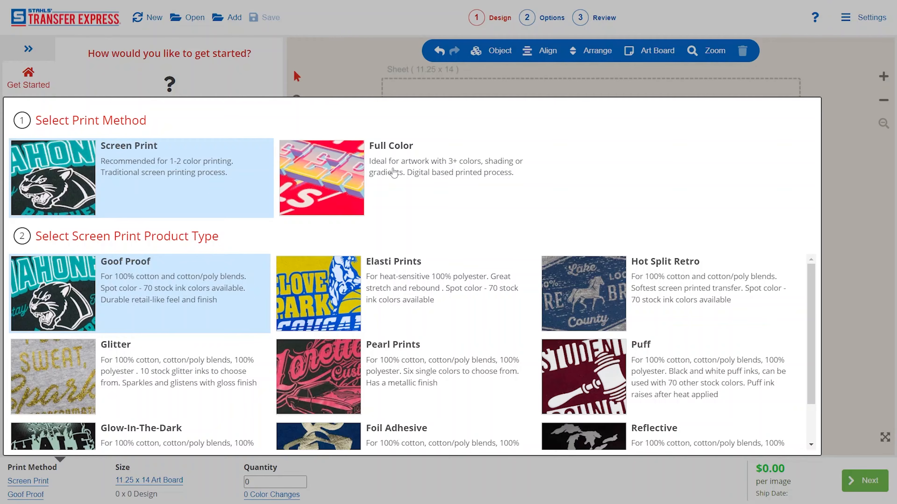
Step: Review the Full Color product types, and set the print method to Screen Print with the Goof Proof product type
click(394, 173)
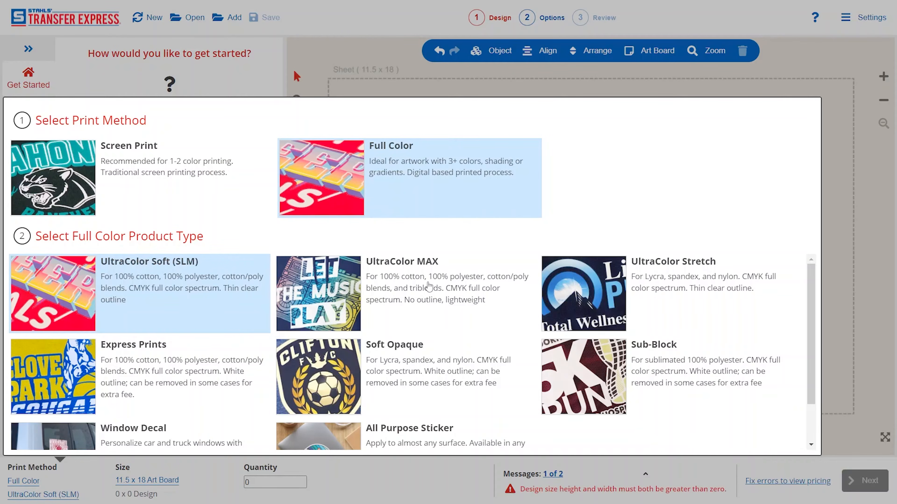
scroll(427, 329, down, 3)
scroll(427, 328, up, 3)
click(183, 185)
click(165, 279)
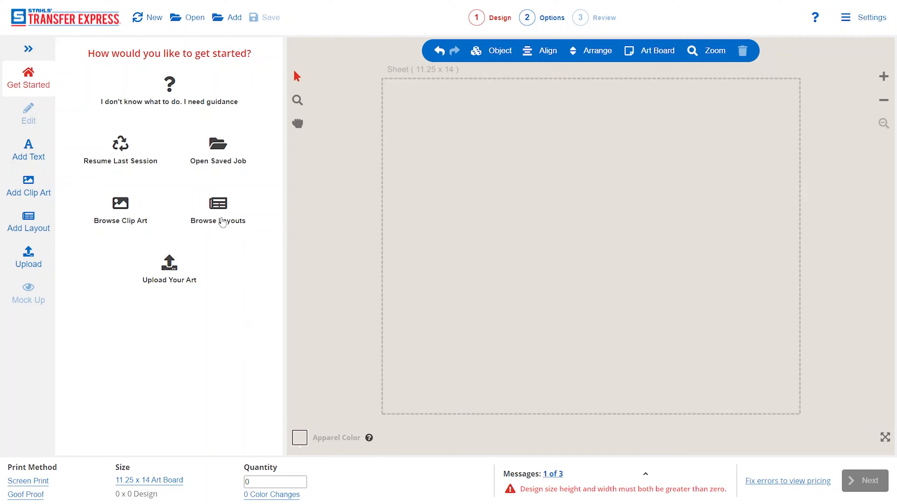
Step: Browse the ready-made layouts and show the Basketball category within Sports
click(223, 206)
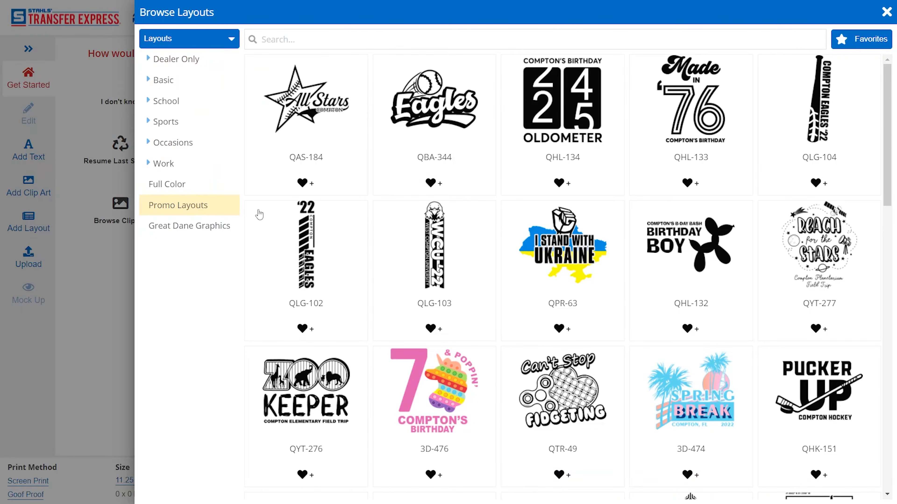
click(178, 103)
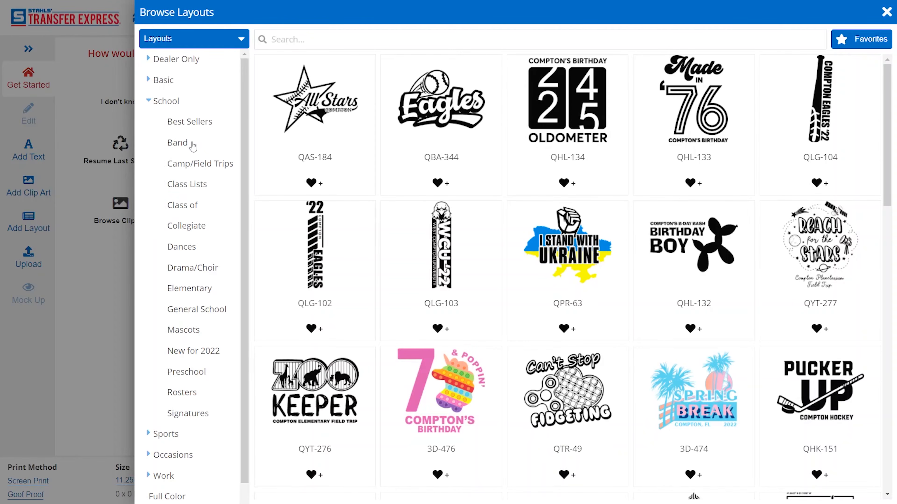
click(163, 80)
scroll(187, 152, down, 3)
scroll(187, 152, down, 4)
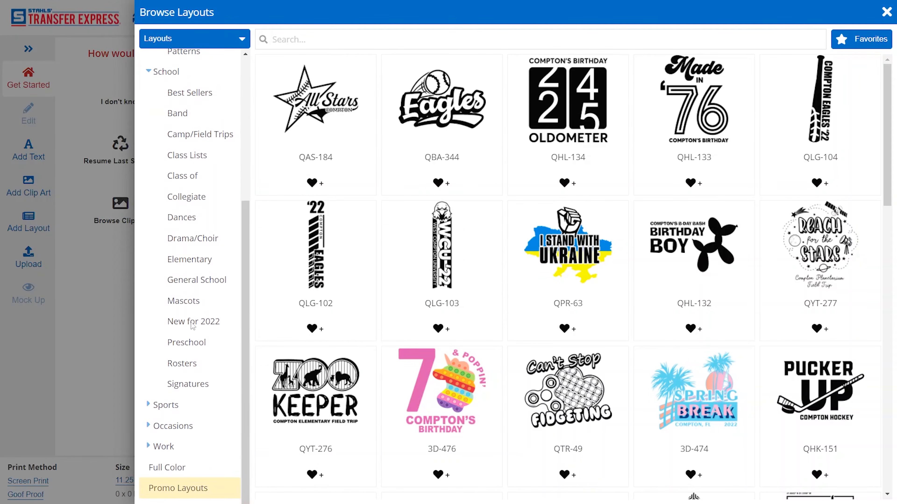
click(175, 405)
scroll(175, 405, down, 5)
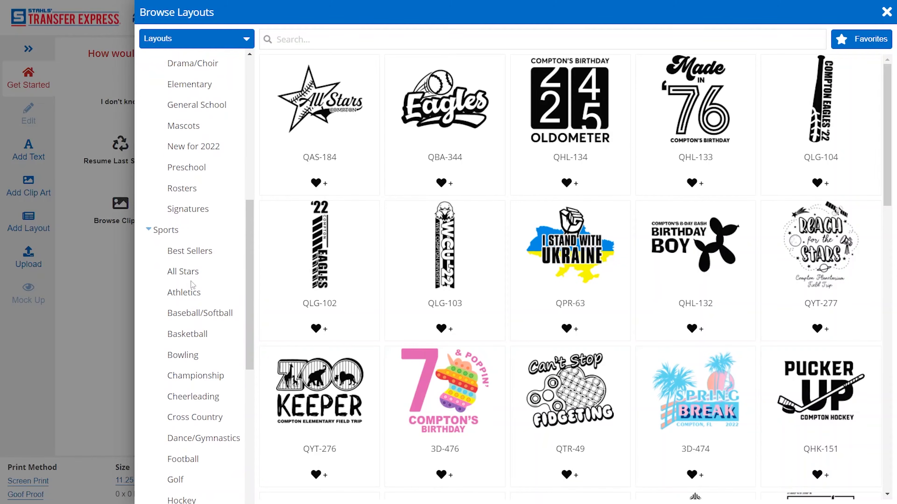
click(187, 338)
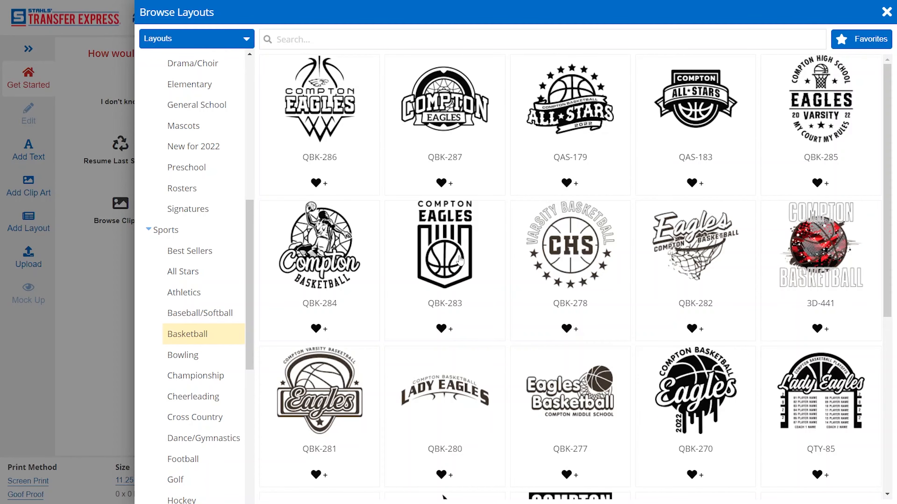
Step: Place the Eagles Basketball layout QBK-269 on the art board
scroll(460, 260, down, 8)
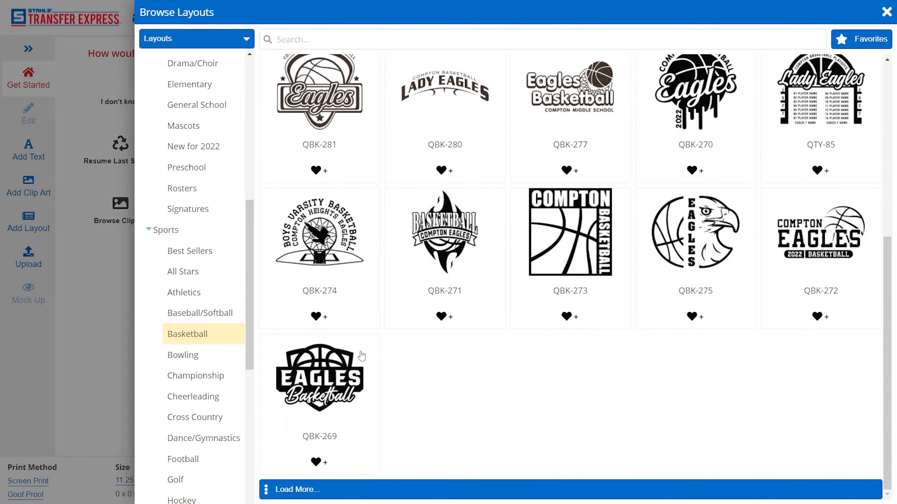
click(351, 363)
click(363, 206)
Step: Replace the team name EAGLES in the design with FALCONS
click(535, 258)
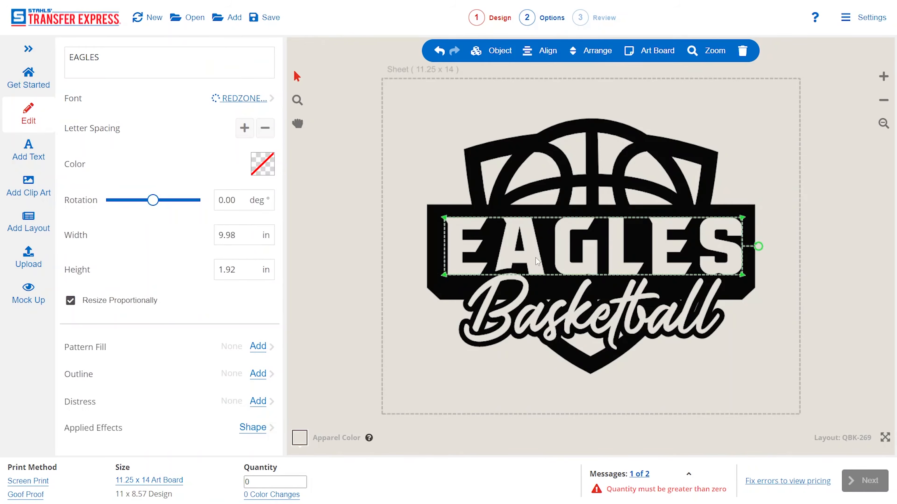
double_click(535, 258)
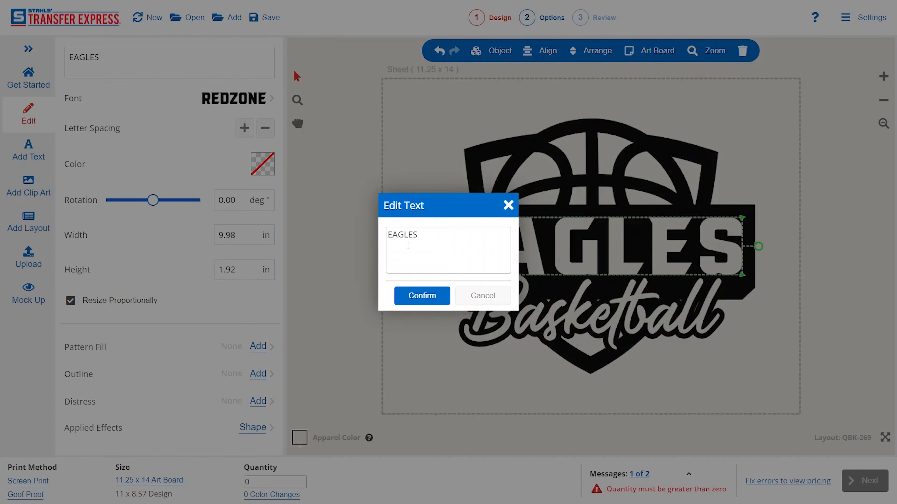
double_click(410, 236)
text(F)
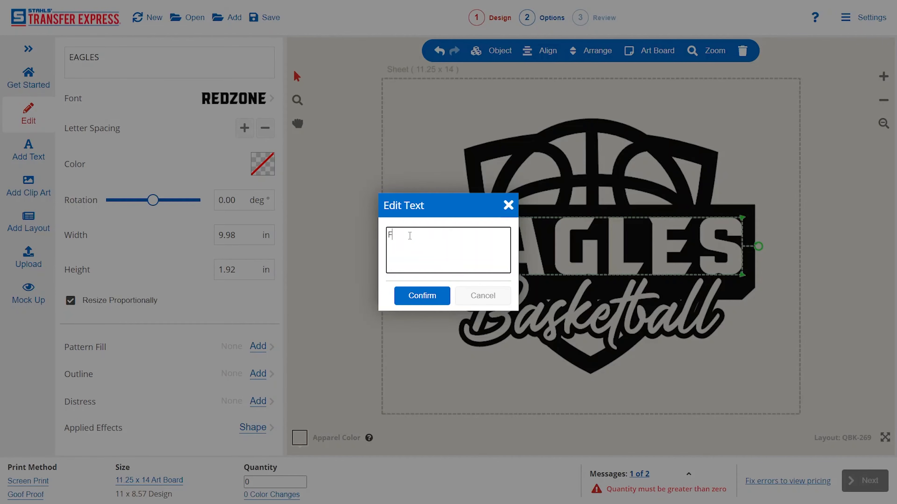
text(ALCONS)
click(425, 293)
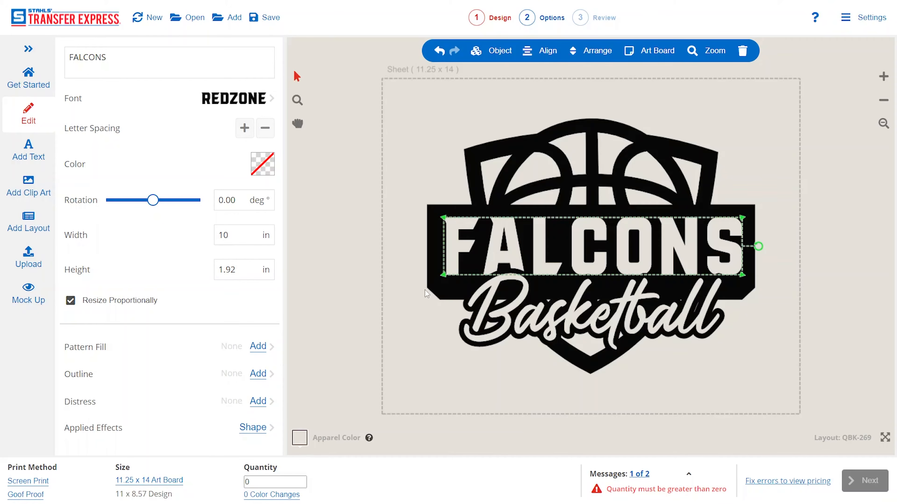
Step: Change the font of the FALCONS text to Aardvark
click(261, 99)
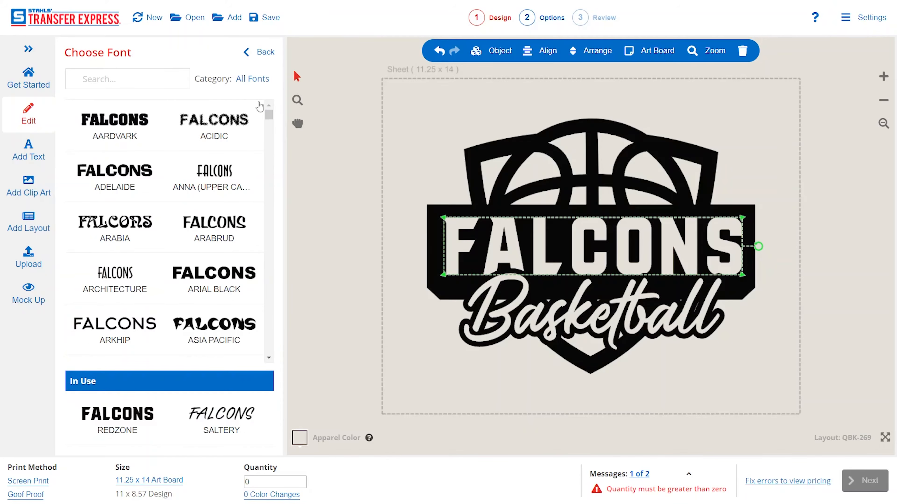
click(130, 131)
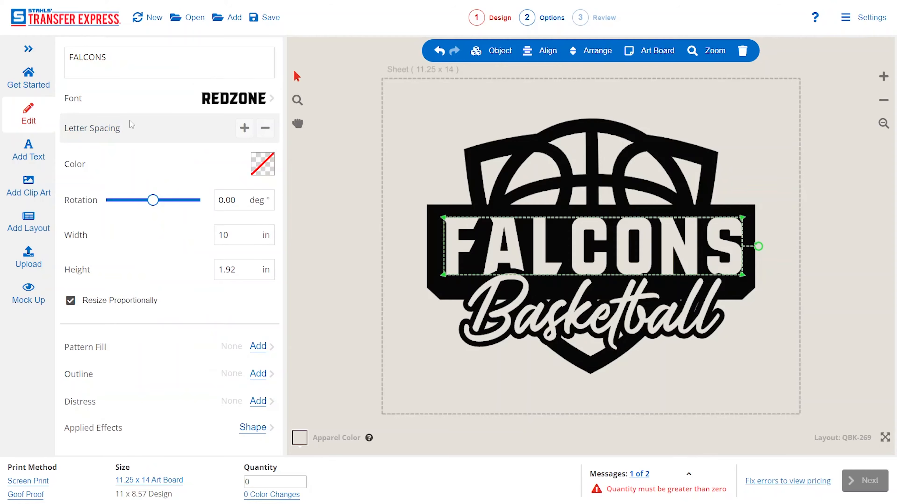
click(434, 274)
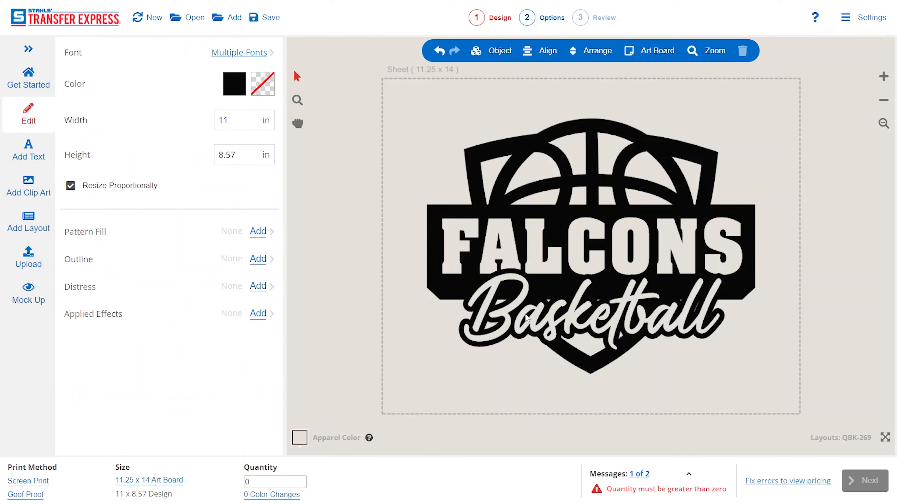
Step: Try selecting individual design elements, delete the Basketball text, and undo that deletion
click(573, 191)
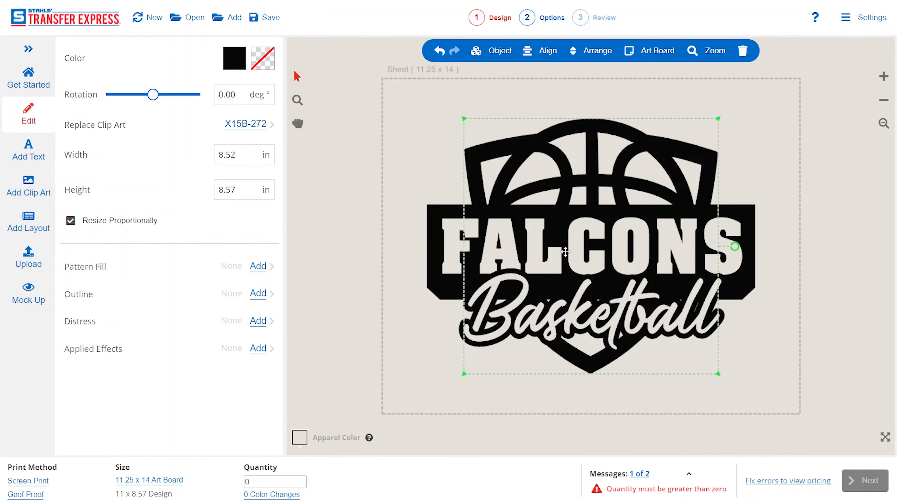
click(371, 146)
drag(400, 99, 792, 408)
click(692, 341)
click(671, 308)
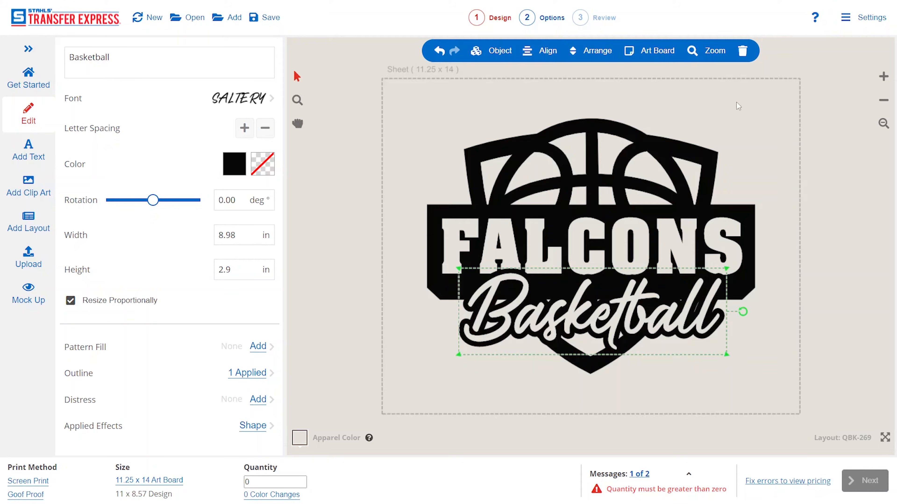
click(740, 55)
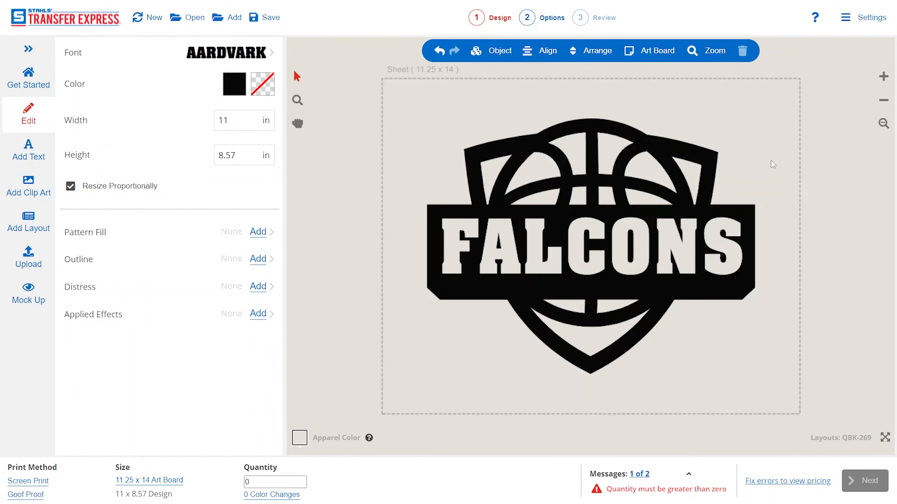
key(ctrl+z)
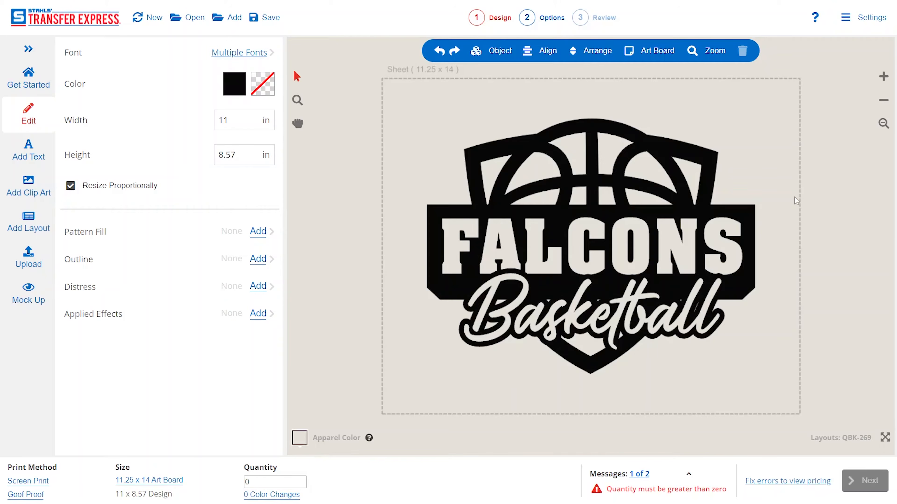
Step: Select the entire Falcons Basketball design, try widths of 9 and 8 inches on the sheet, and set its width to 11 inches
drag(781, 103, 403, 396)
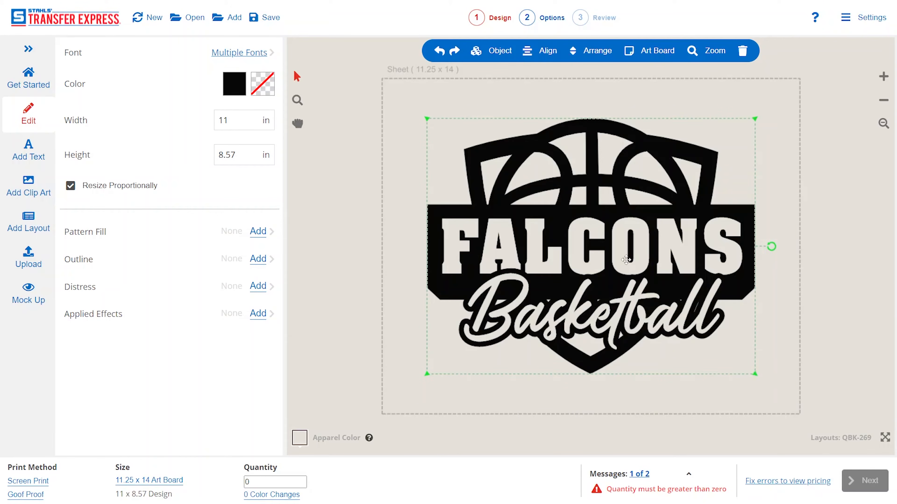
drag(693, 256, 667, 252)
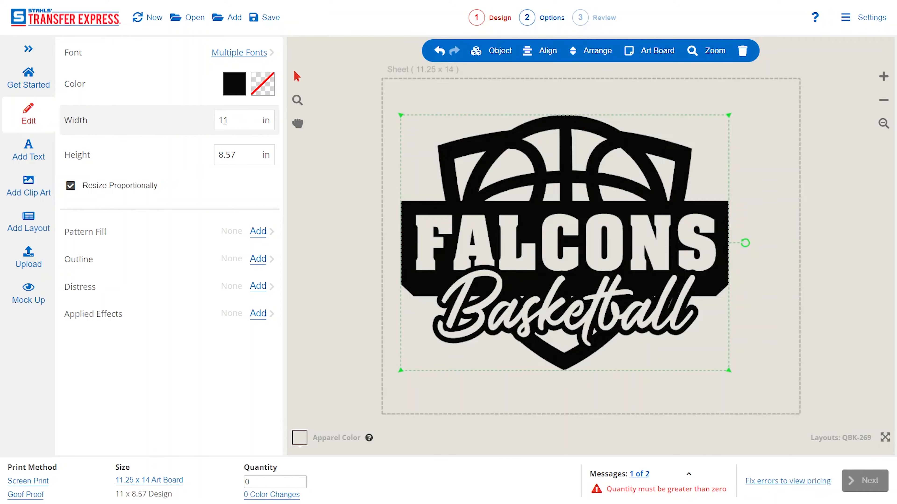
drag(233, 120, 218, 117)
text(9)
drag(594, 241, 553, 186)
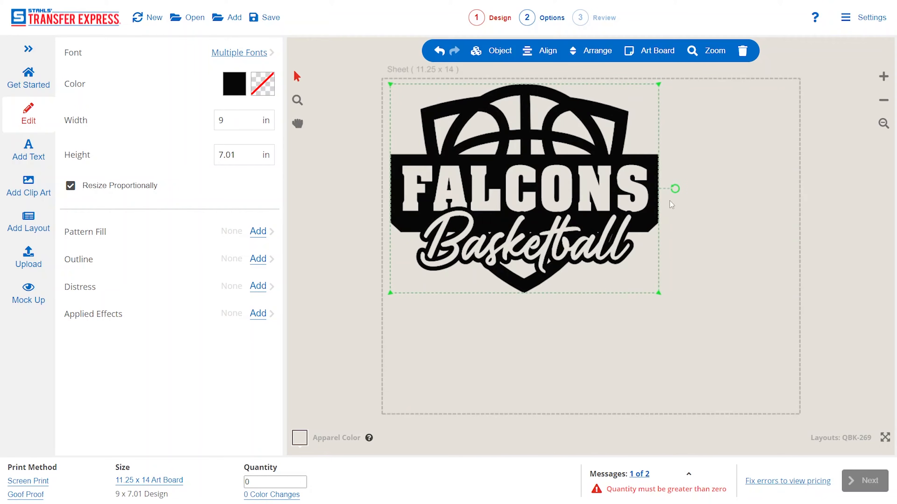
drag(226, 120, 218, 120)
text(8)
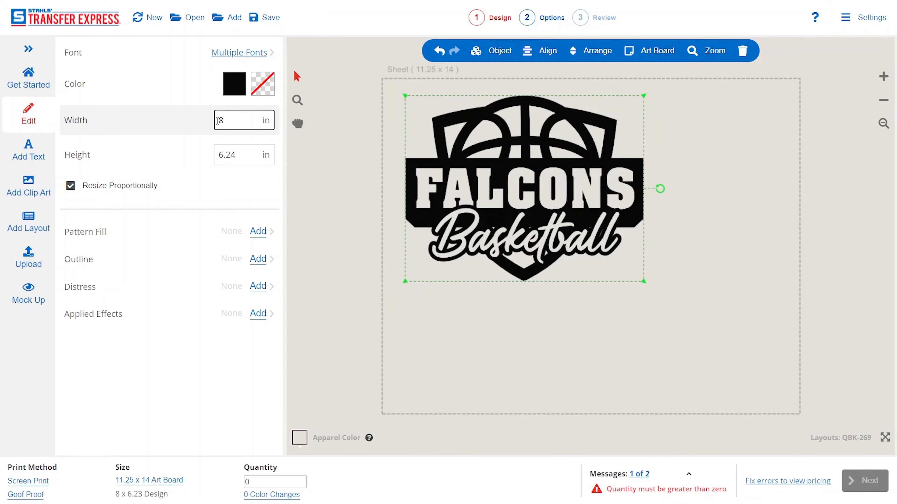
drag(223, 120, 213, 123)
text(11)
Step: Rotate the Falcons Basketball design 90 degrees counterclockwise and position it along the sheet's left edge
drag(544, 251, 557, 304)
drag(730, 245, 550, 83)
drag(558, 227, 524, 232)
click(709, 216)
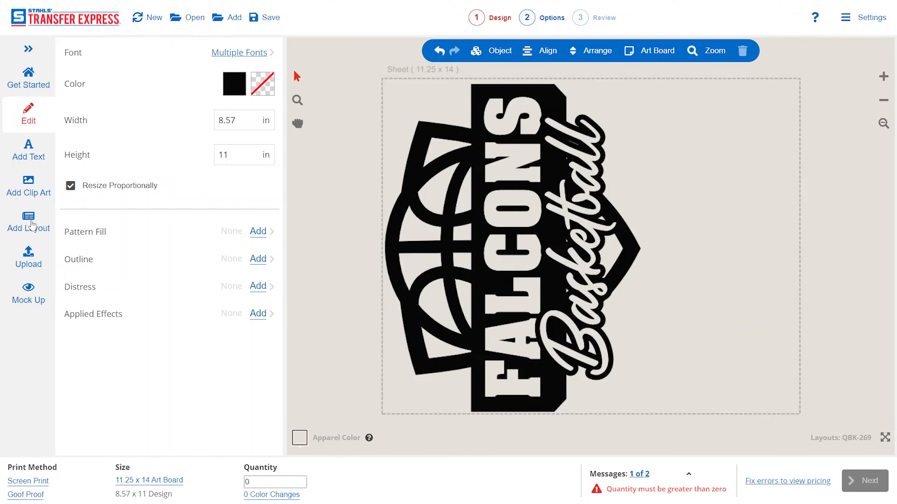
Step: Search the clip art for falcon and add the bird head X2B-228 to the sheet
click(28, 185)
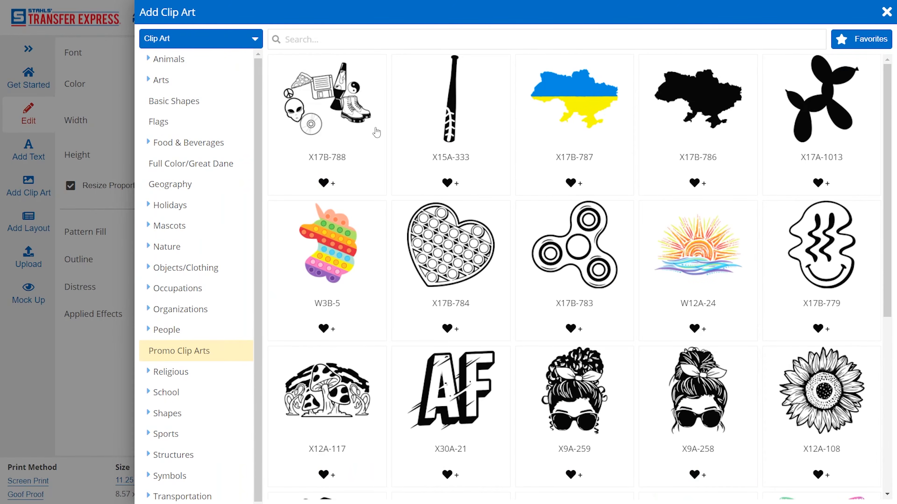
text(falcon)
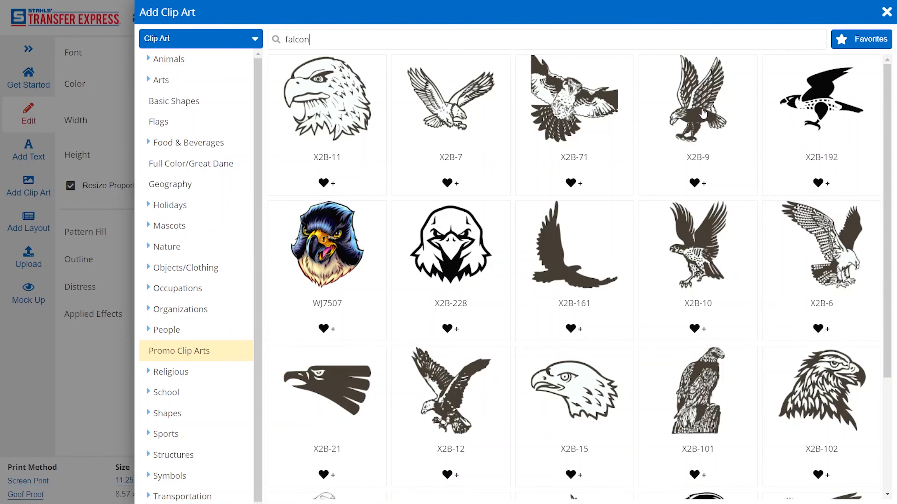
click(444, 243)
Step: Shrink the falcon head to about 5.39 inches wide and move it into the sheet's upper-right area
drag(586, 296, 723, 268)
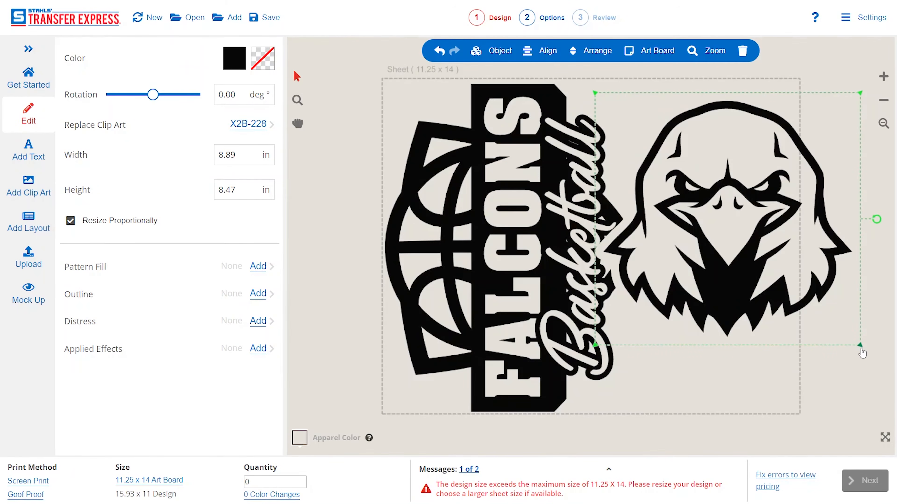
drag(862, 353, 760, 249)
drag(713, 200, 755, 189)
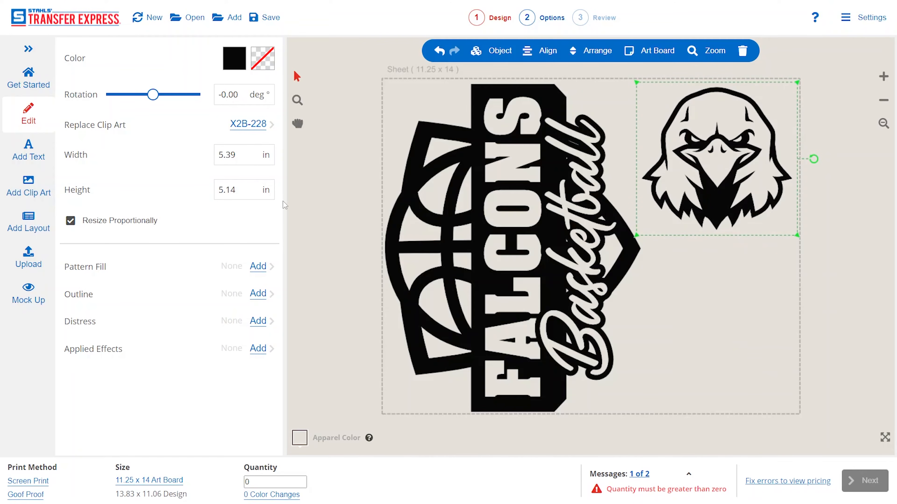
Step: Set the falcon head's width to 4 inches and move it into the sheet's upper-right corner
double_click(230, 155)
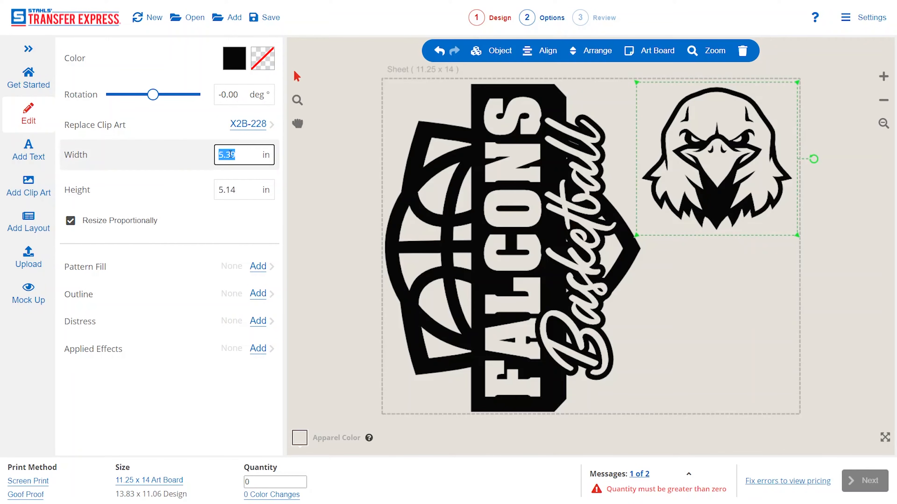
key(Left)
double_click(231, 155)
text(4)
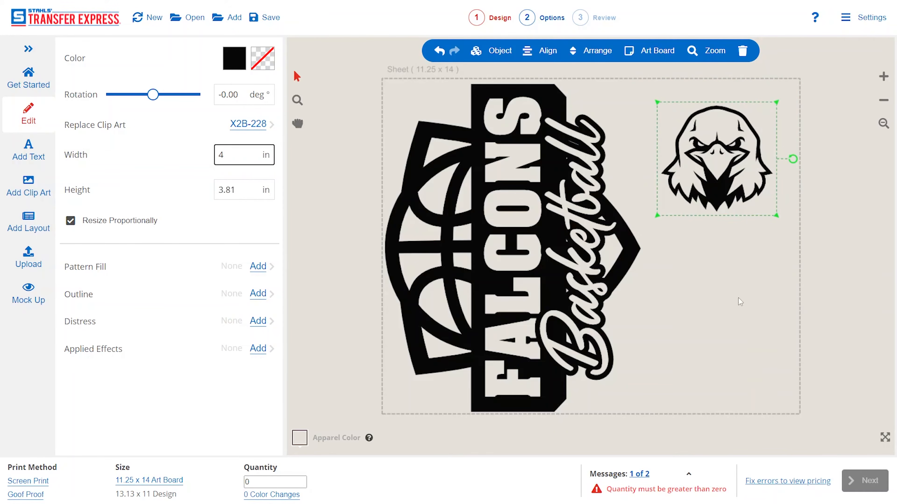
click(743, 178)
drag(743, 178, 749, 169)
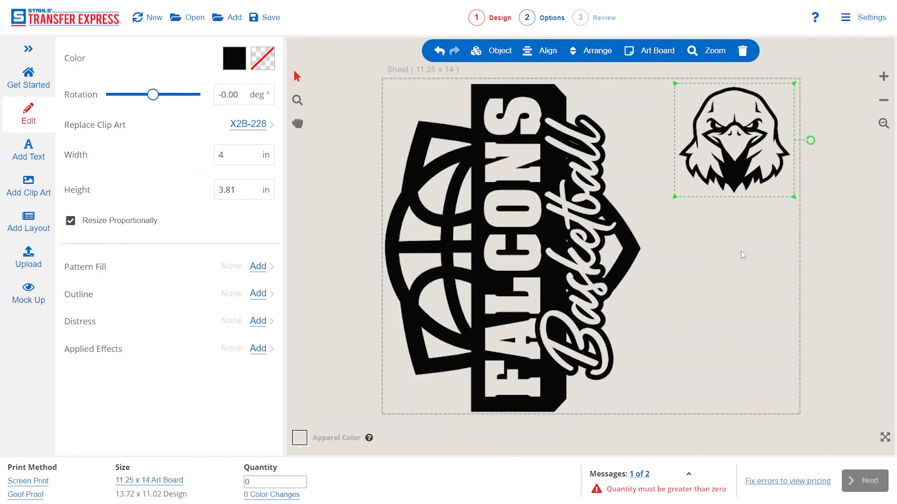
click(741, 221)
click(728, 188)
Step: Add the round shirt tag layout QTG-9 from the Dealer Only category and place it below the falcon head
click(25, 222)
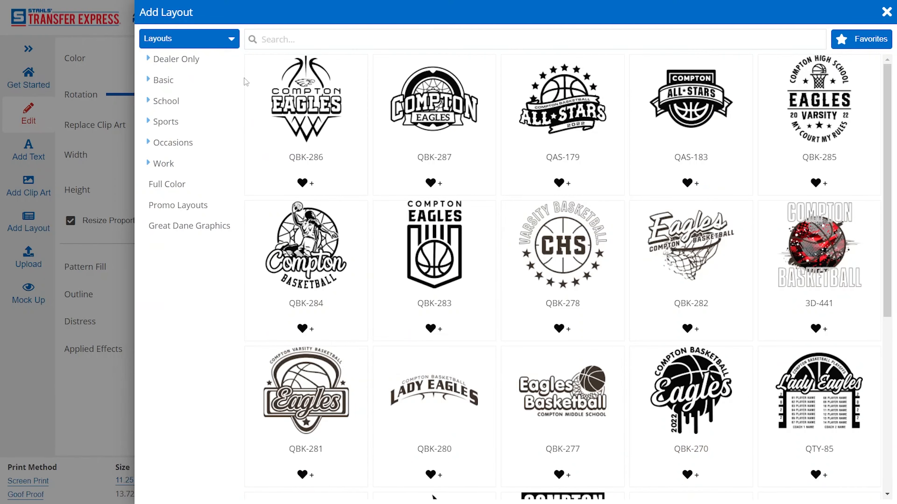
click(190, 59)
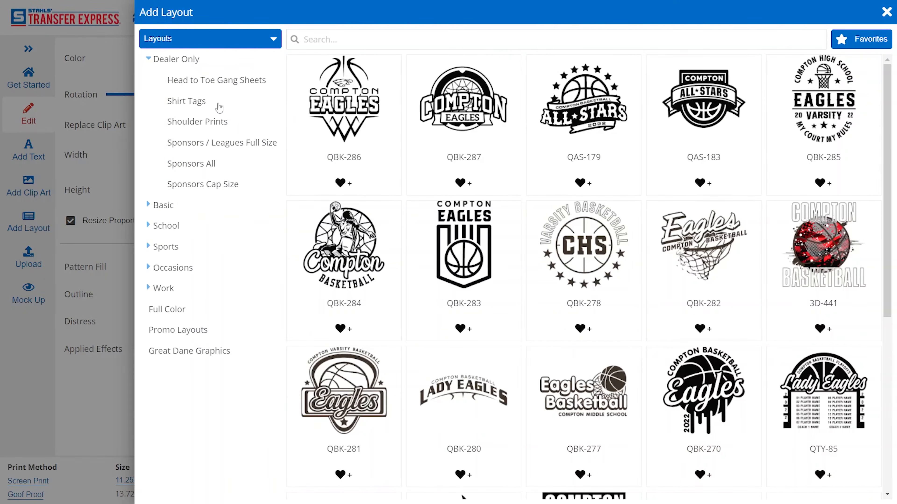
click(194, 107)
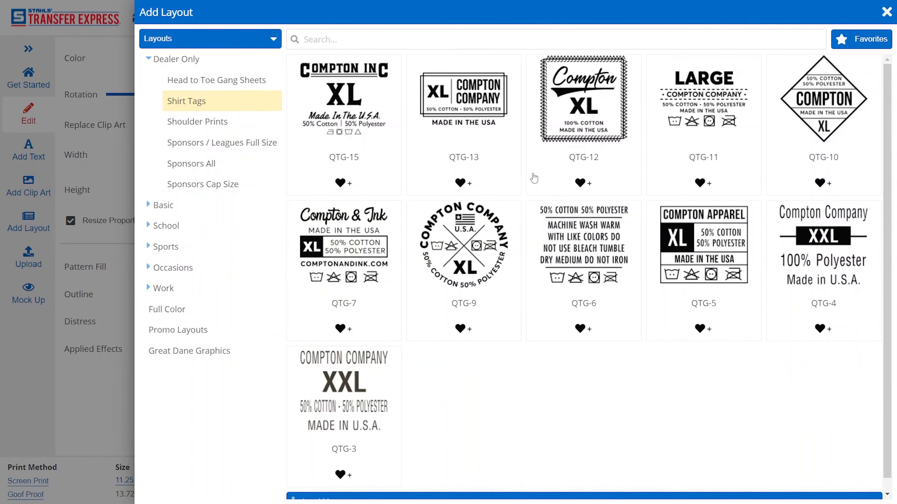
click(485, 245)
drag(602, 248, 751, 243)
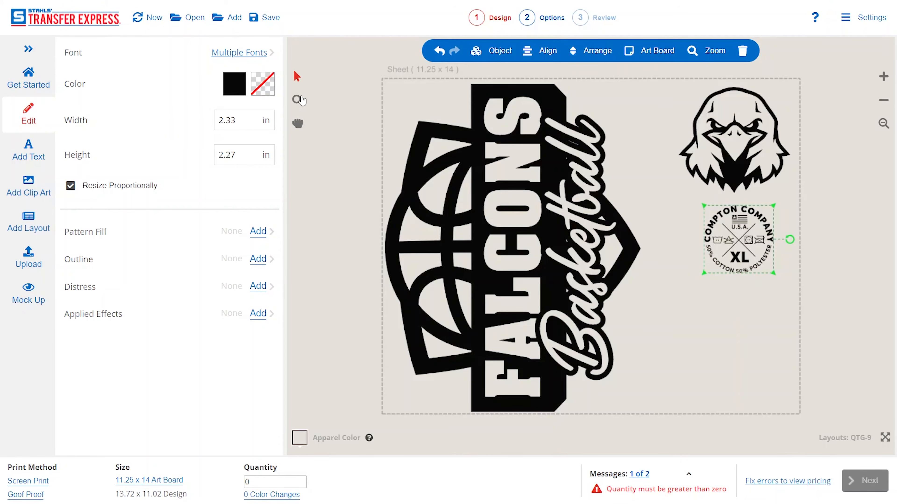
Step: Replace the curved company name at the top of the round shirt tag with TSHIRT COMPANY
click(298, 101)
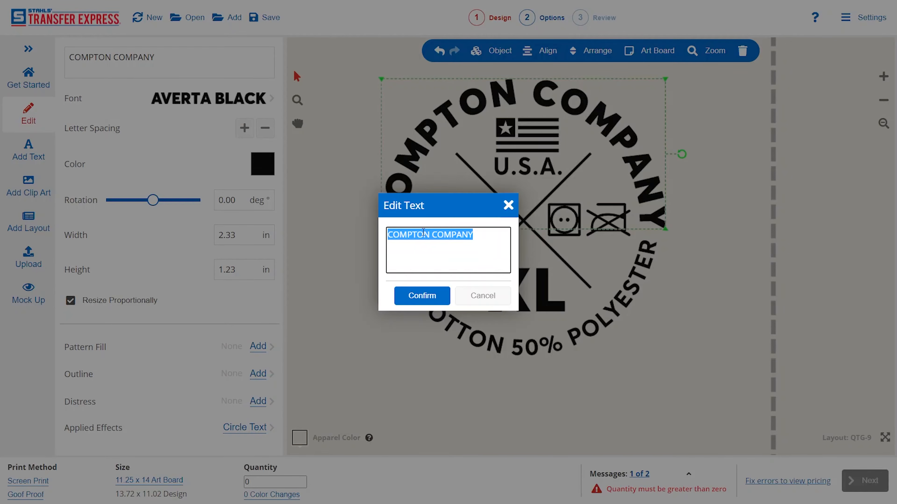
text(TSHIRT COM)
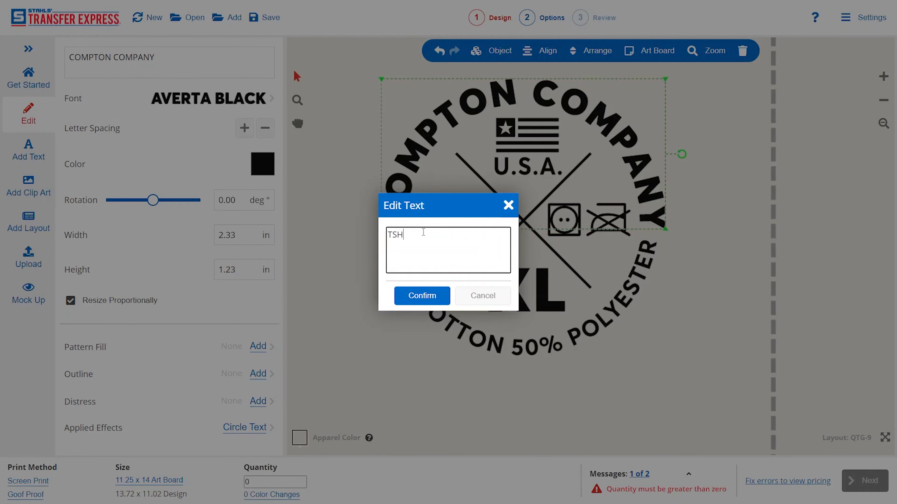
text(PANY)
click(429, 289)
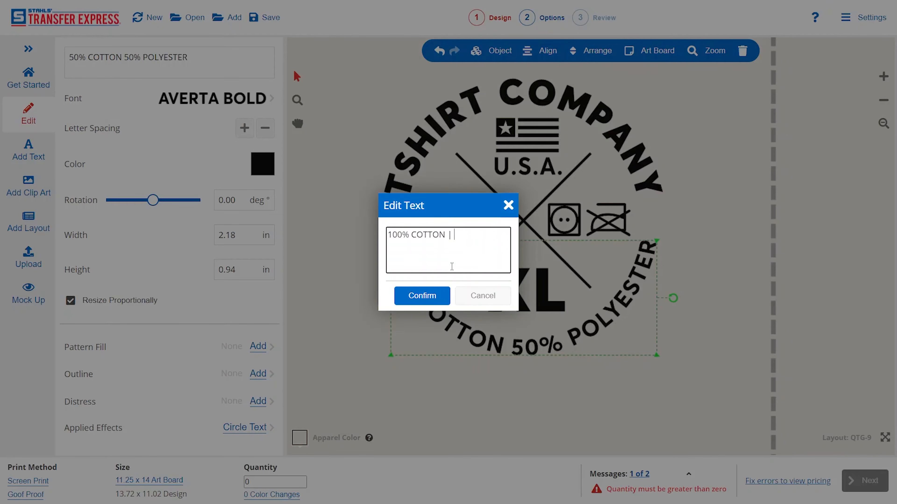
Step: Change the curved fabric text at the bottom of the shirt tag to "100% COTTON | TSHIRTS.COM"
text(SHIRTS.COM)
click(432, 296)
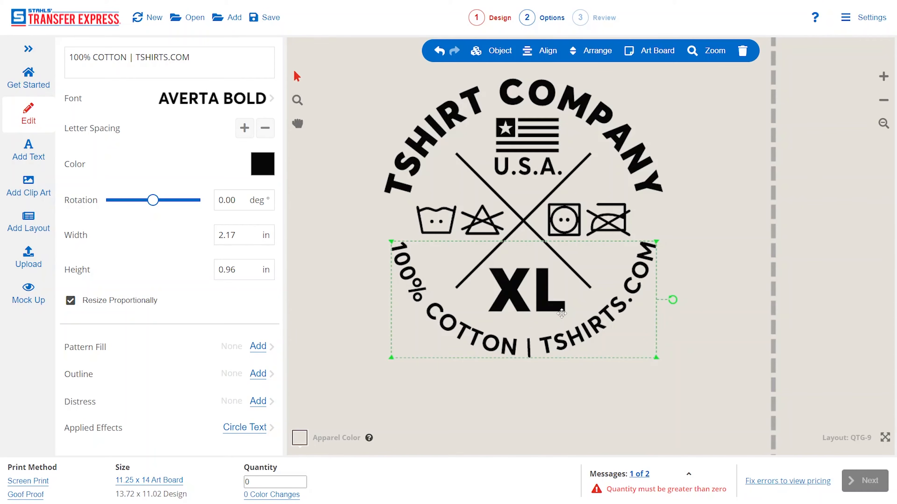
click(695, 273)
Step: Change the size text in the shirt tag from XL to LG and return to the full sheet view
click(539, 295)
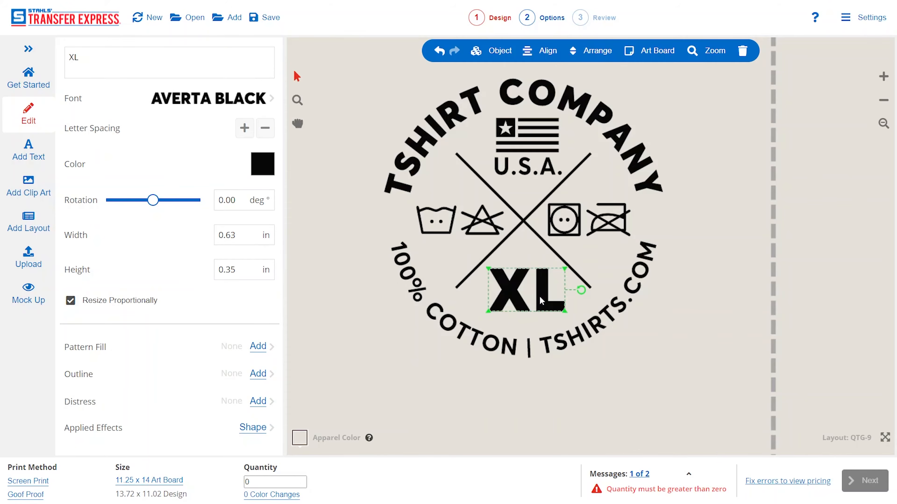
double_click(539, 296)
click(394, 236)
double_click(394, 235)
text(LG)
click(417, 297)
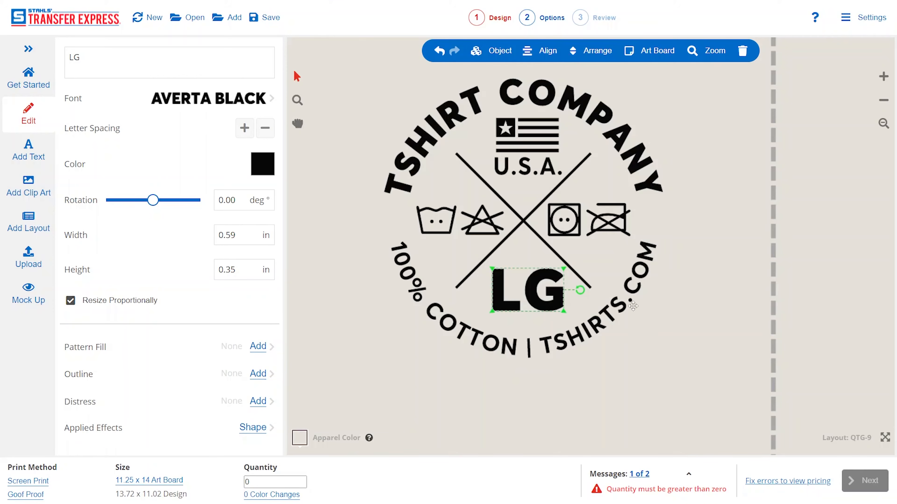
click(740, 285)
click(884, 124)
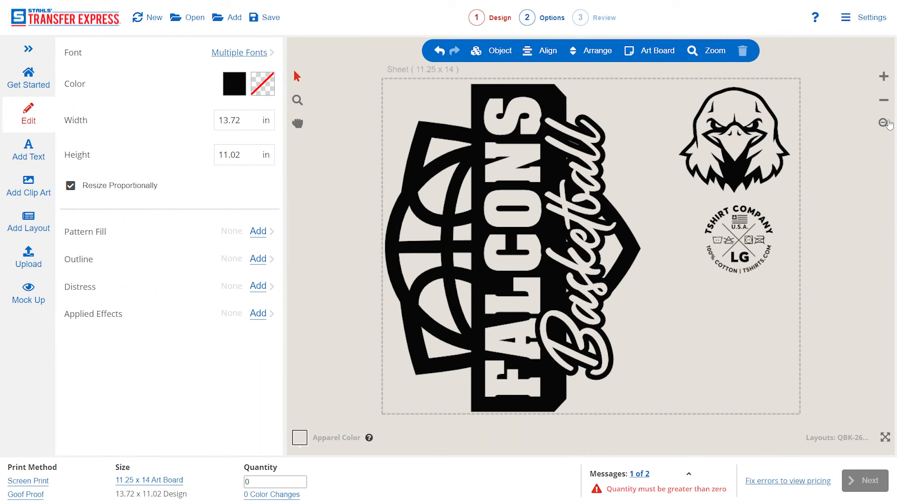
Step: Duplicate the shirt tag twice, placing one copy directly below the original and the other to the lower left
drag(788, 212, 685, 300)
key(ctrl+v)
drag(748, 234, 738, 319)
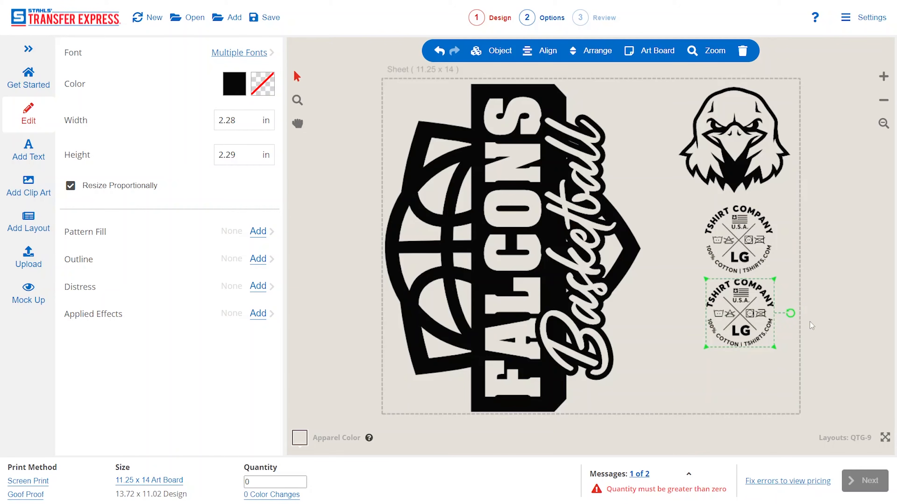
key(ctrl+v)
drag(751, 302, 676, 374)
click(799, 234)
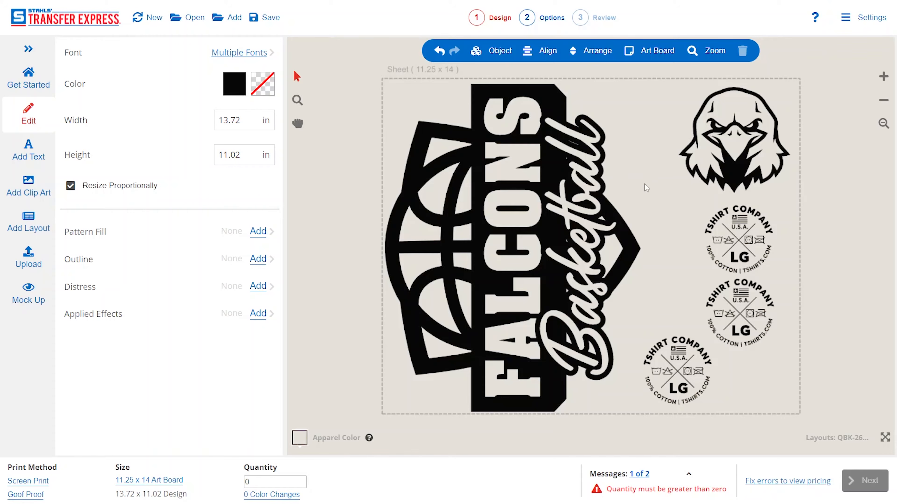
Step: Set the apparel color to Black and replace the black ink of all the artwork with White
click(299, 439)
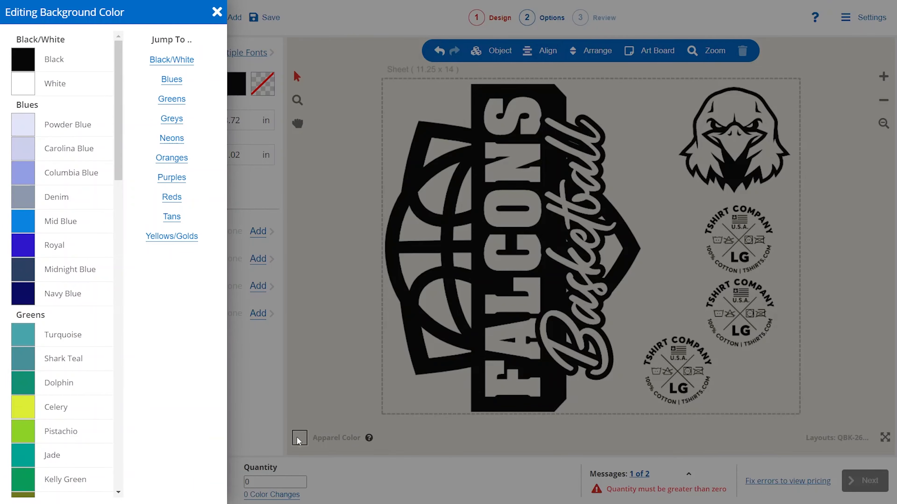
click(65, 64)
click(367, 177)
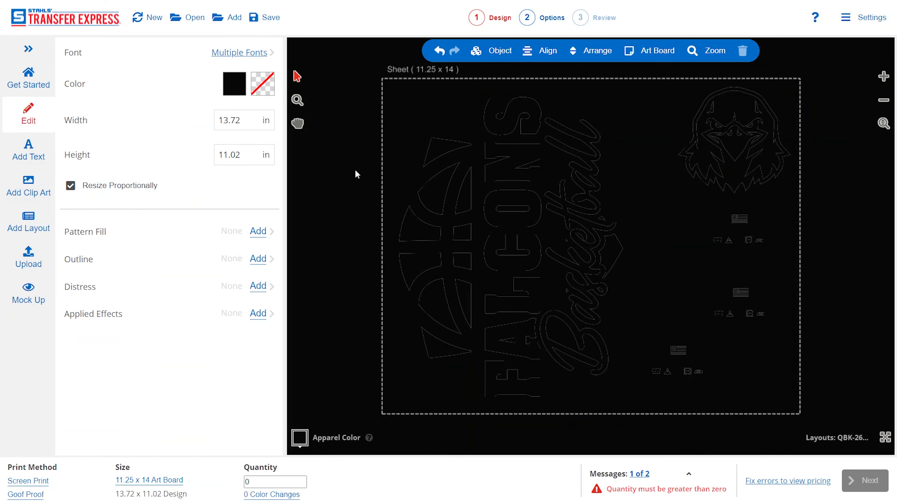
click(238, 82)
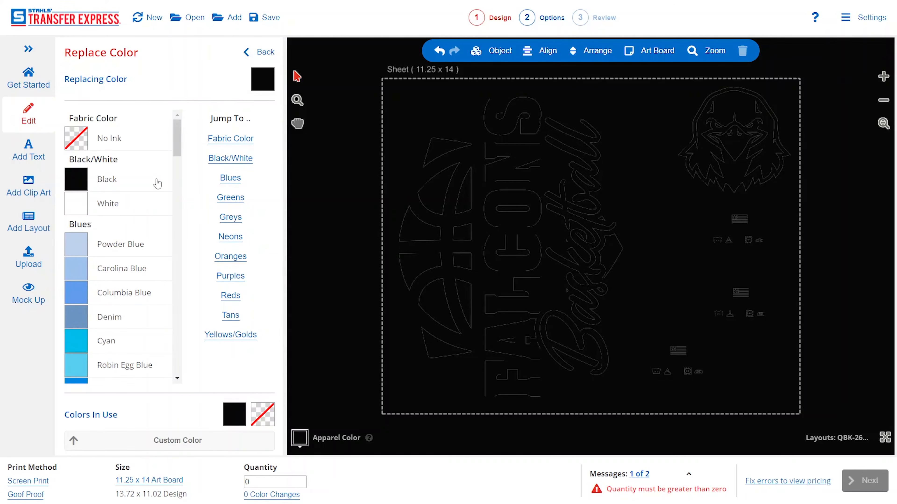
click(124, 204)
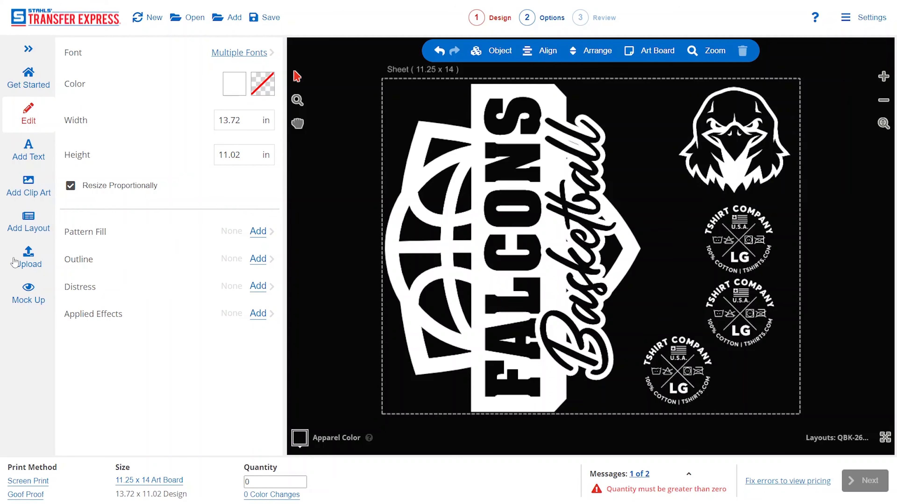
Step: Mock up the entire design on the 5000 T-shirt in black
click(33, 294)
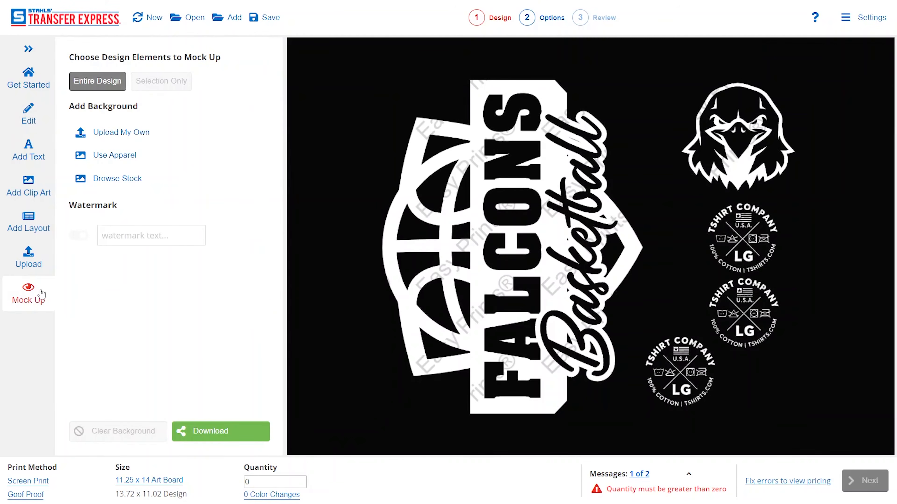
click(126, 161)
click(166, 191)
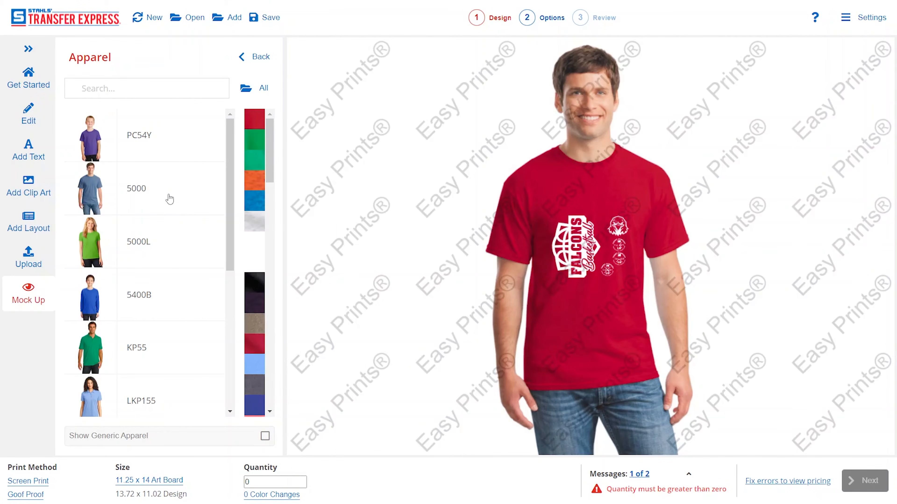
click(258, 282)
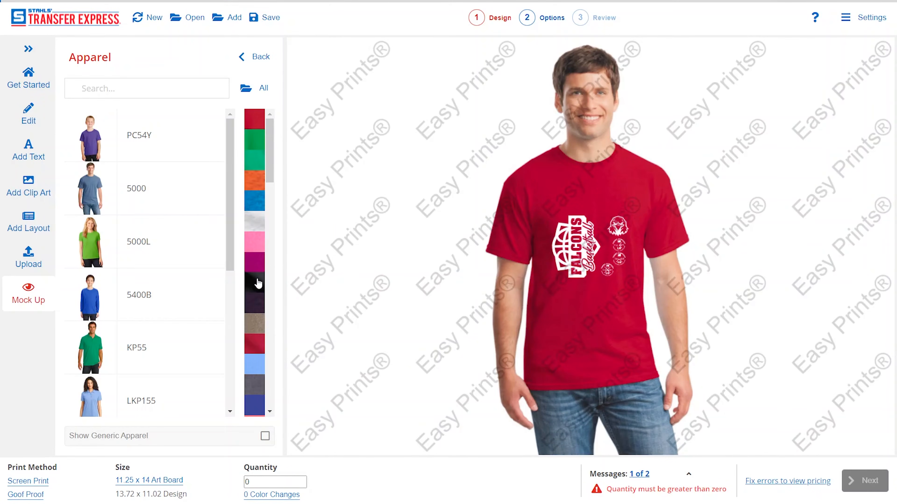
click(255, 57)
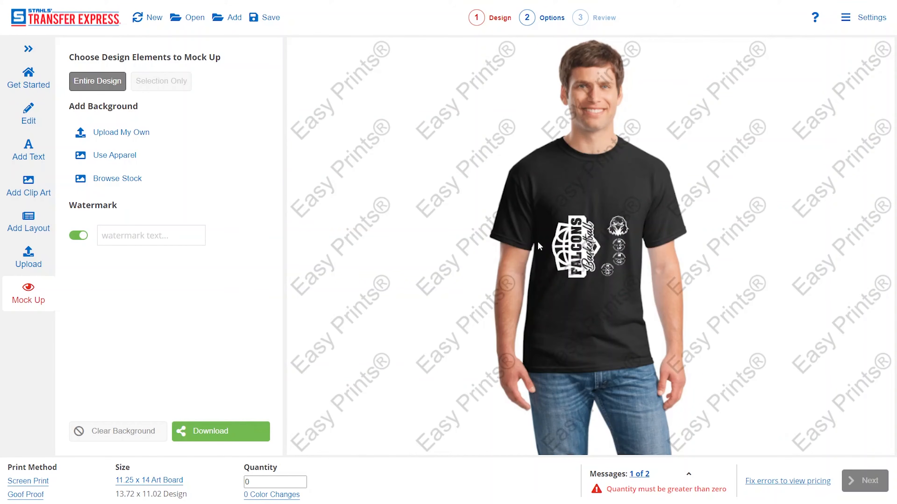
Step: Limit the mock up to the Falcons Basketball design, set upright and enlarged across the chest, and download it
click(603, 291)
click(161, 81)
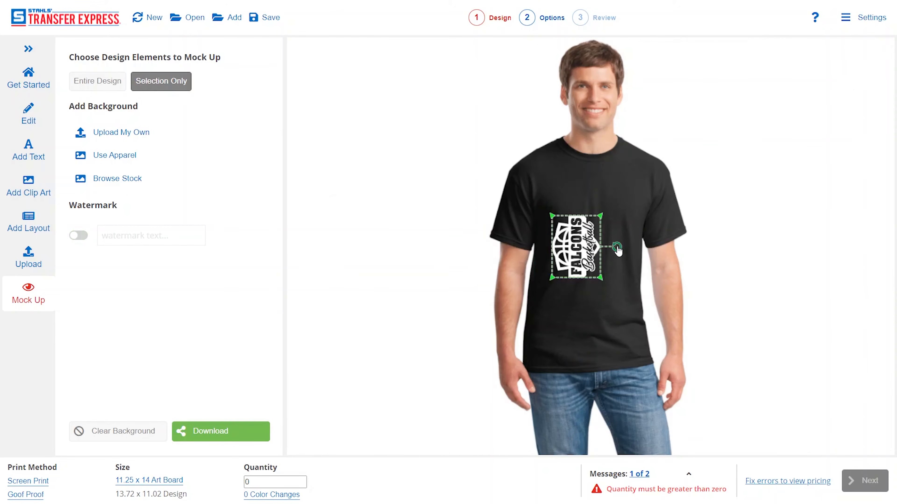
drag(617, 248, 578, 306)
drag(607, 271, 610, 217)
click(704, 275)
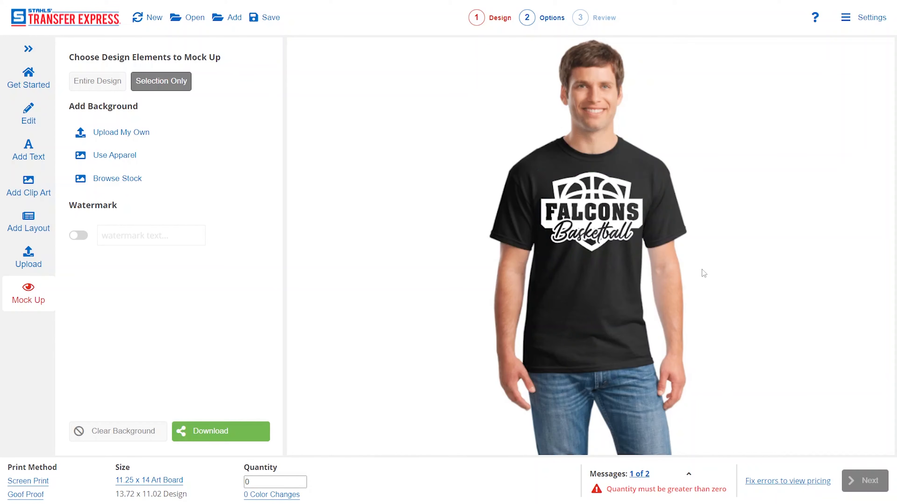
click(216, 434)
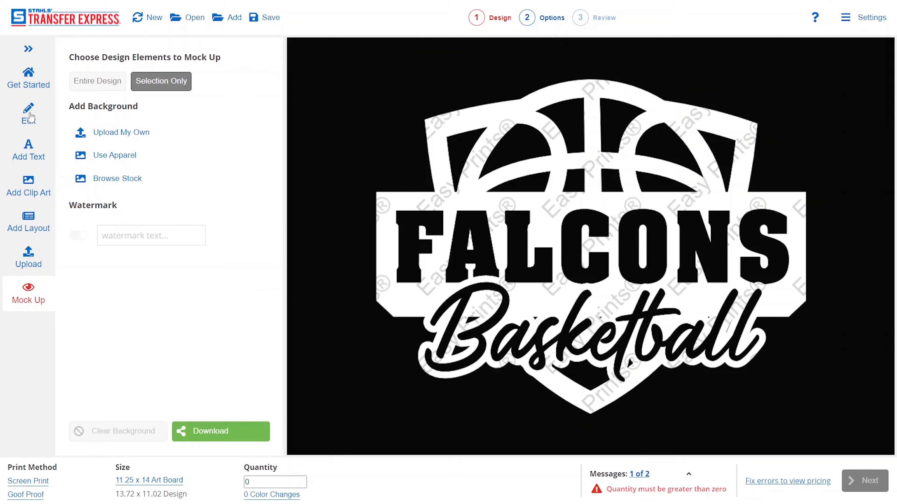
Step: Return to editing the gang sheet, check the art board size options, and set the order quantity to 18
click(31, 112)
click(247, 482)
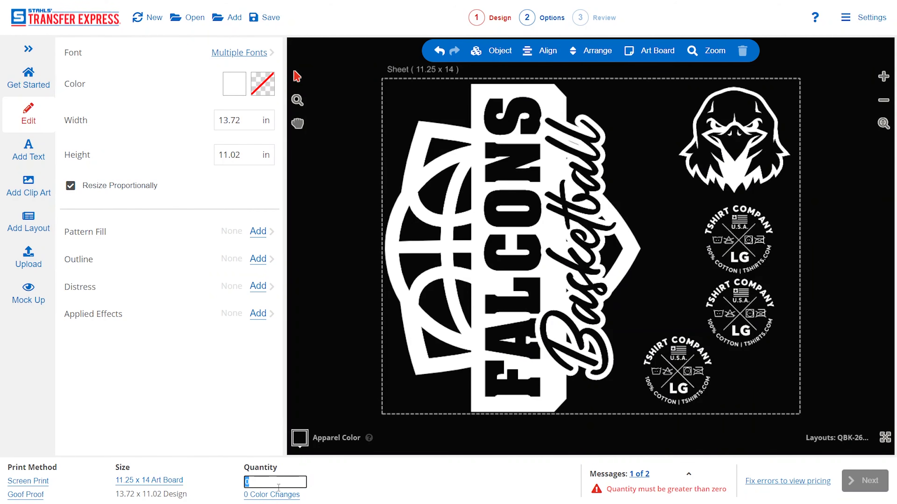
click(152, 481)
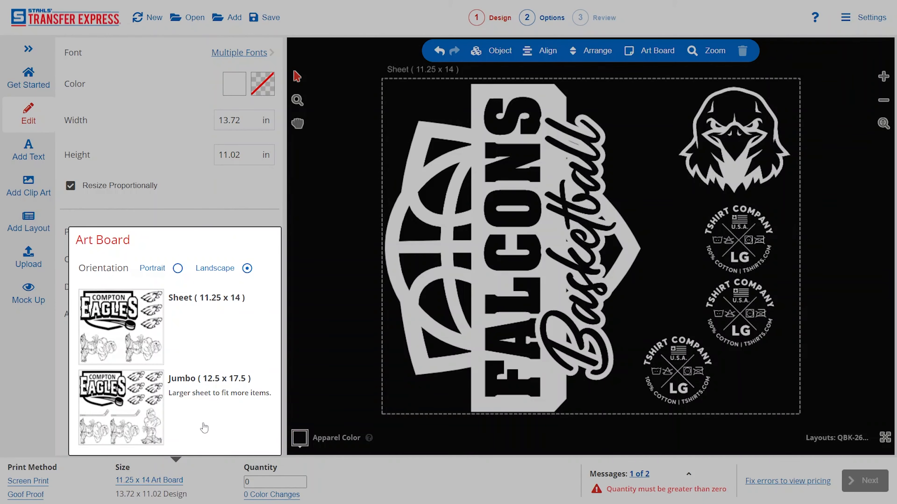
click(339, 485)
click(246, 483)
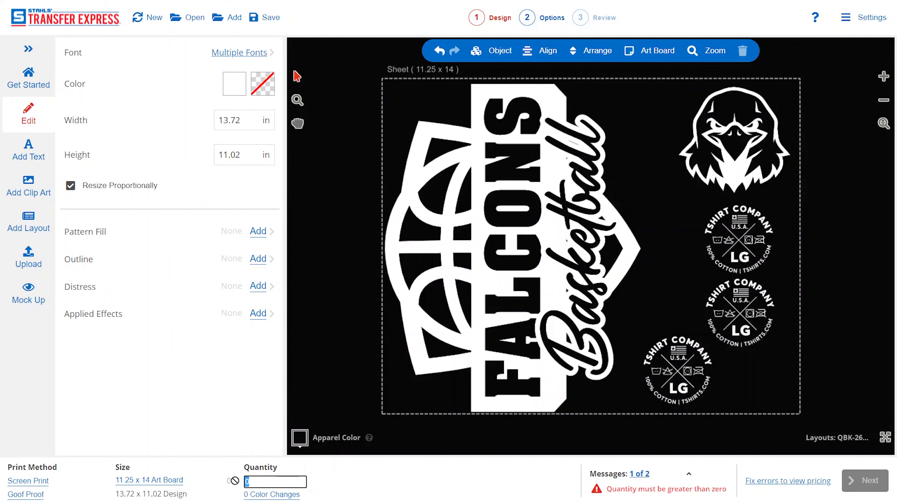
text(18)
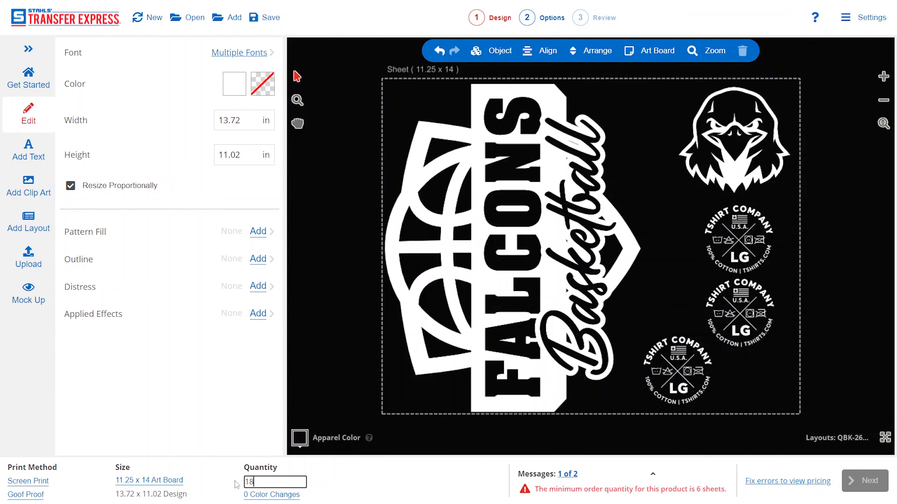
click(380, 476)
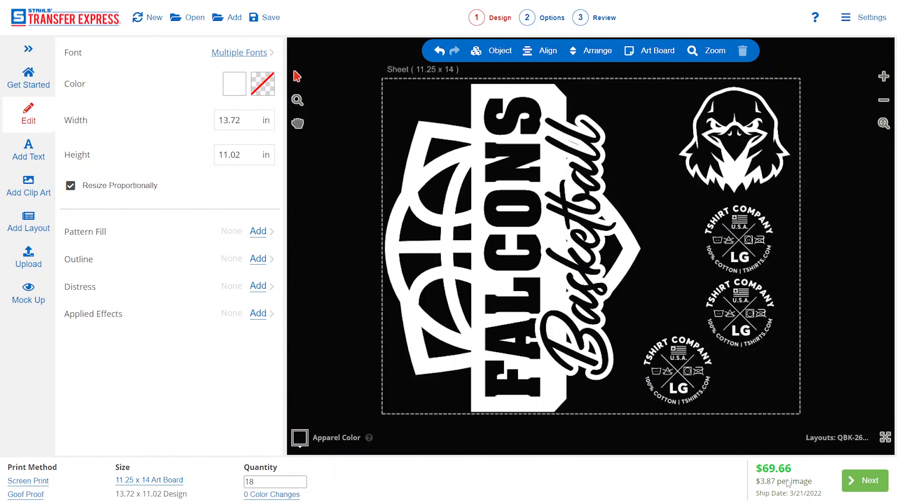
Step: Go through the additional options, keeping the 100% Cotton fabric type and adding no order notes, and continue to the order review
click(861, 487)
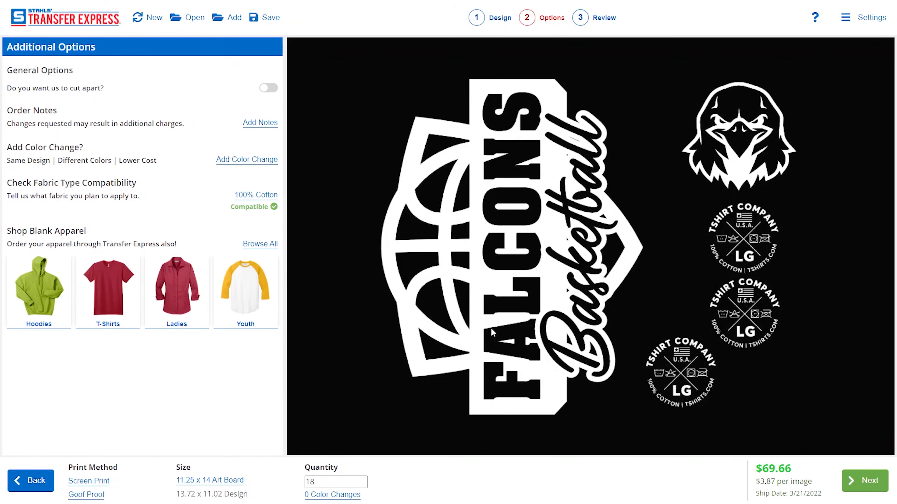
click(262, 199)
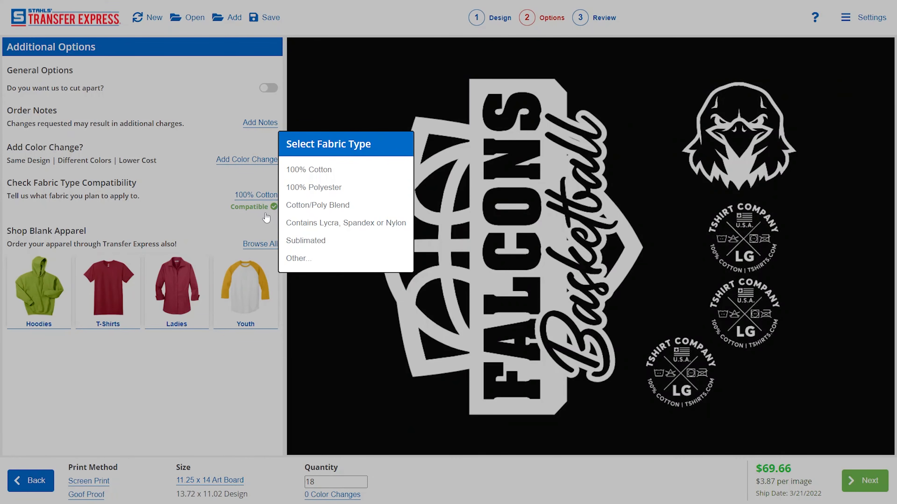
click(210, 207)
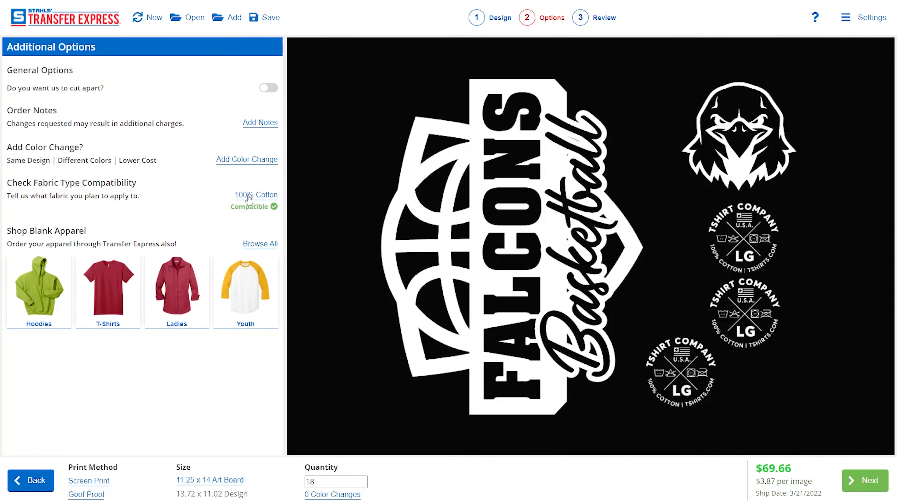
click(261, 127)
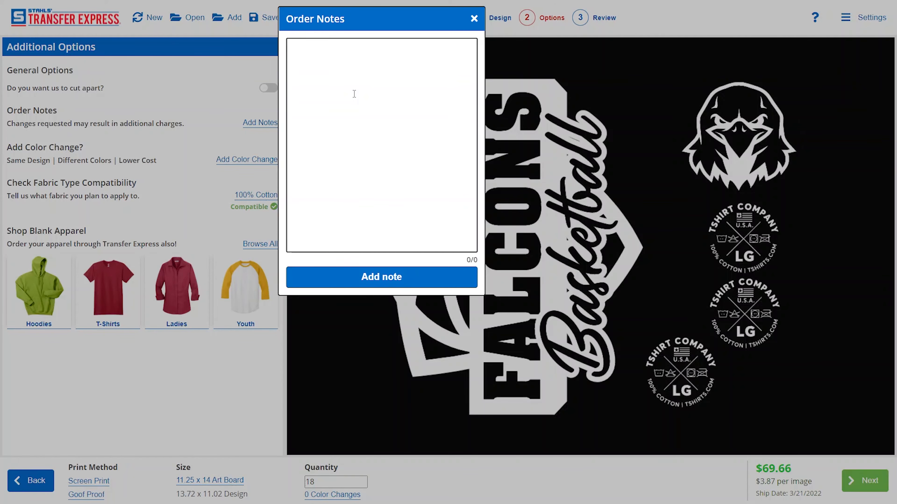
click(474, 19)
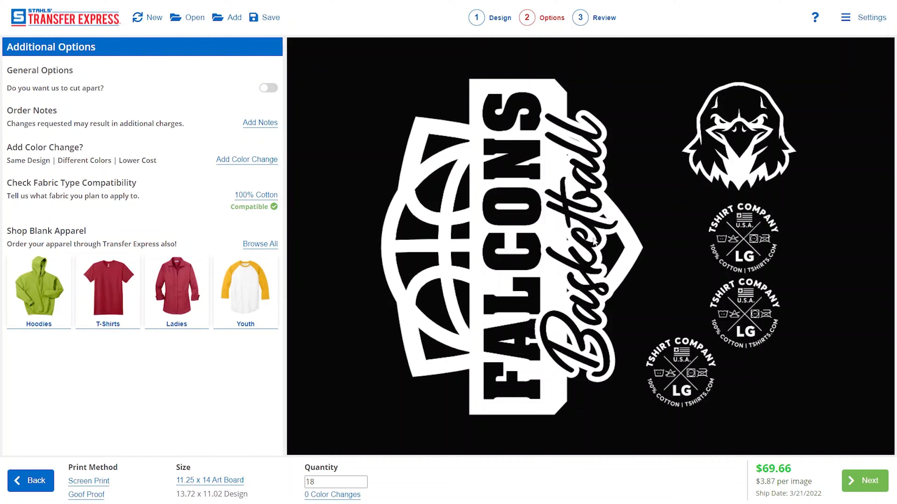
click(866, 486)
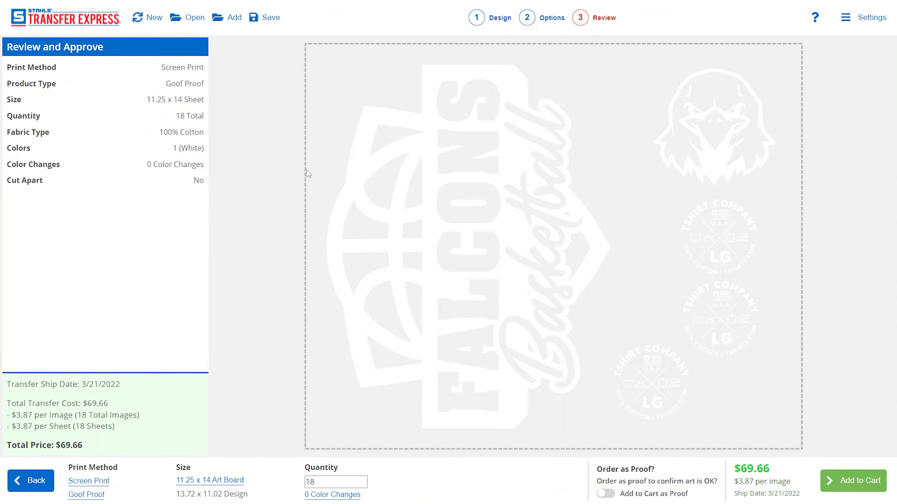